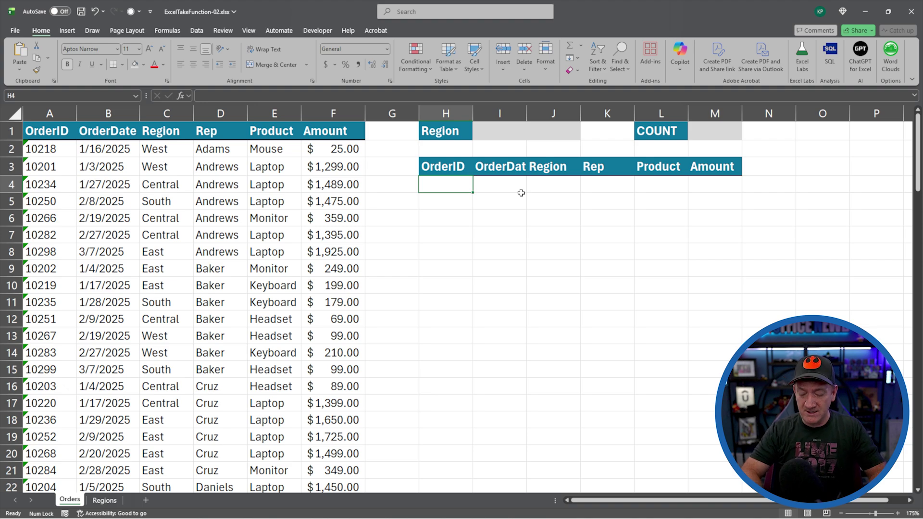
In H4, begin the formula =TAKE(sort( by accepting TAKE from autocomplete.
type("=")
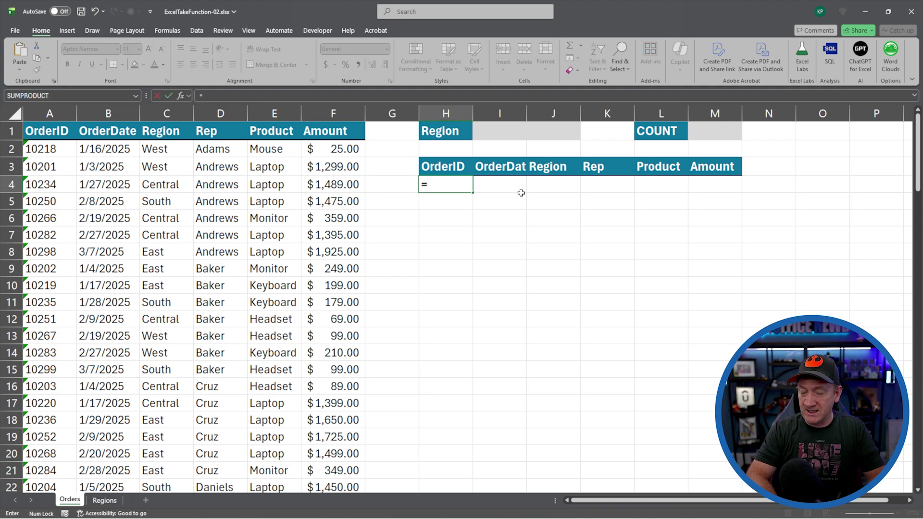
type("take")
key("Tab")
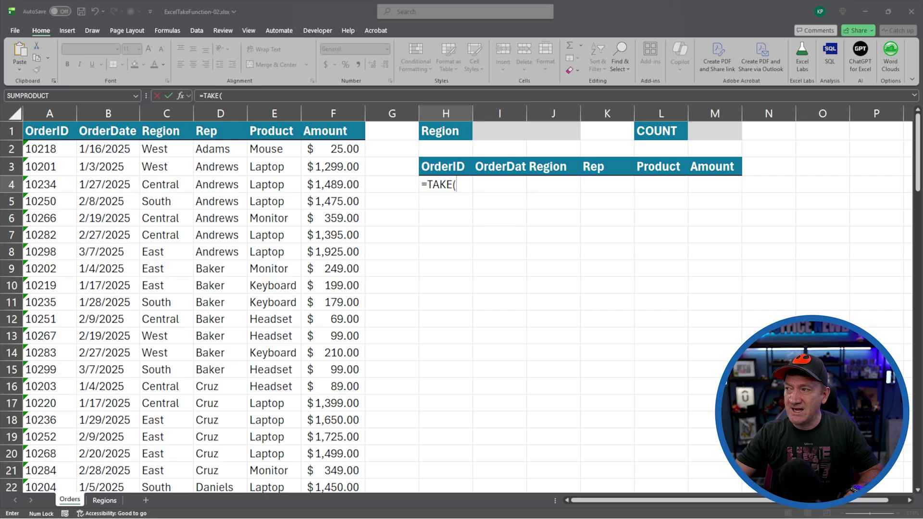
left_click_drag(454, 203, 454, 234)
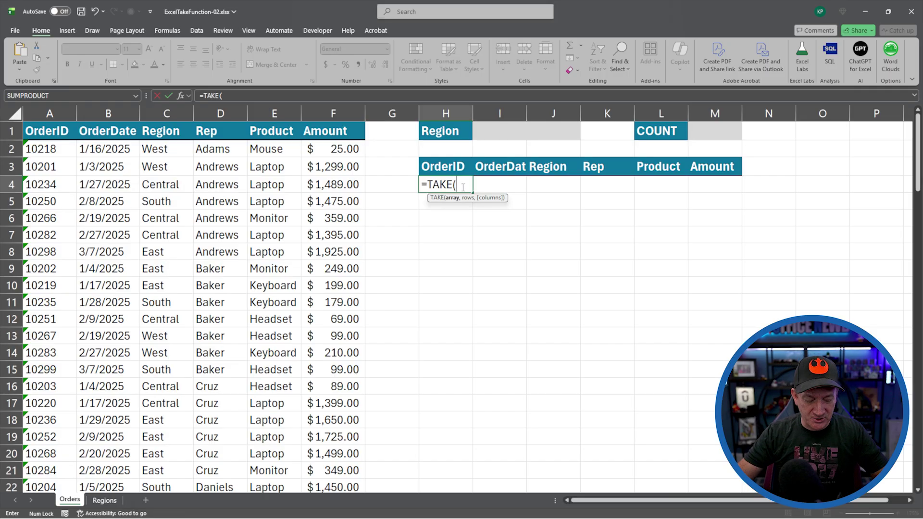
type("sort")
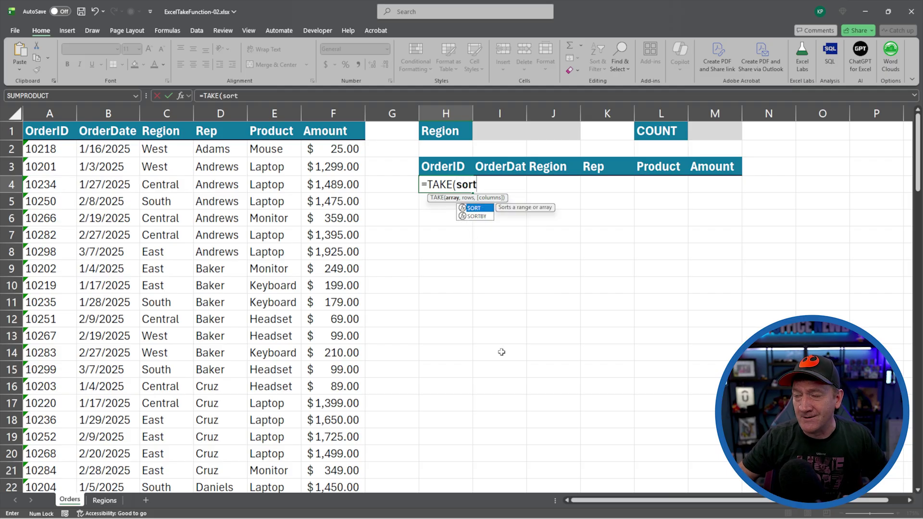
type("(")
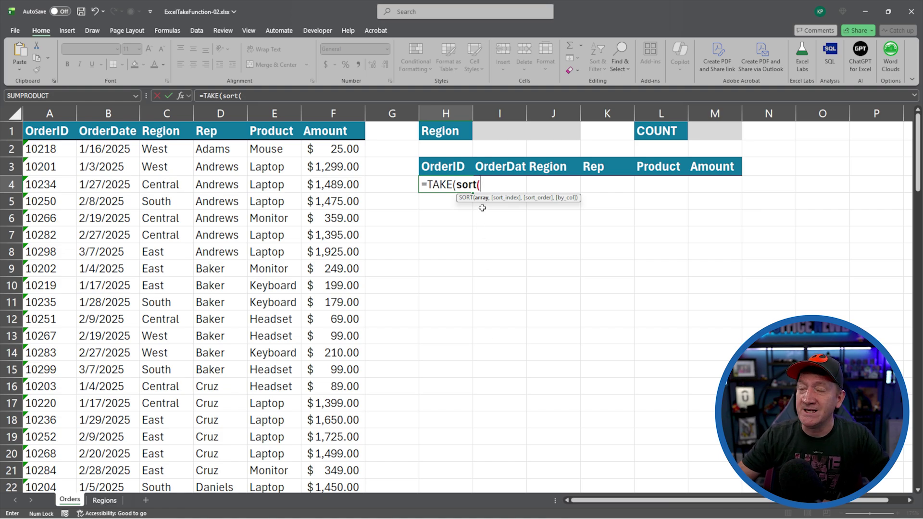
Give SORT the range A2:F100, sorted ascending (1) by column 2, the order date.
left_click(52, 149)
key("ctrl+shift+Down")
key("ctrl+shift+Right")
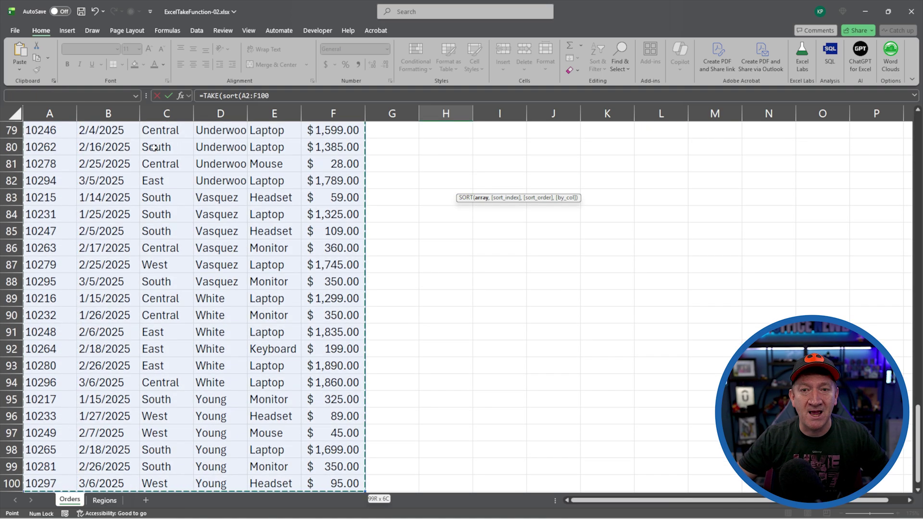
key("ctrl+BackSpace")
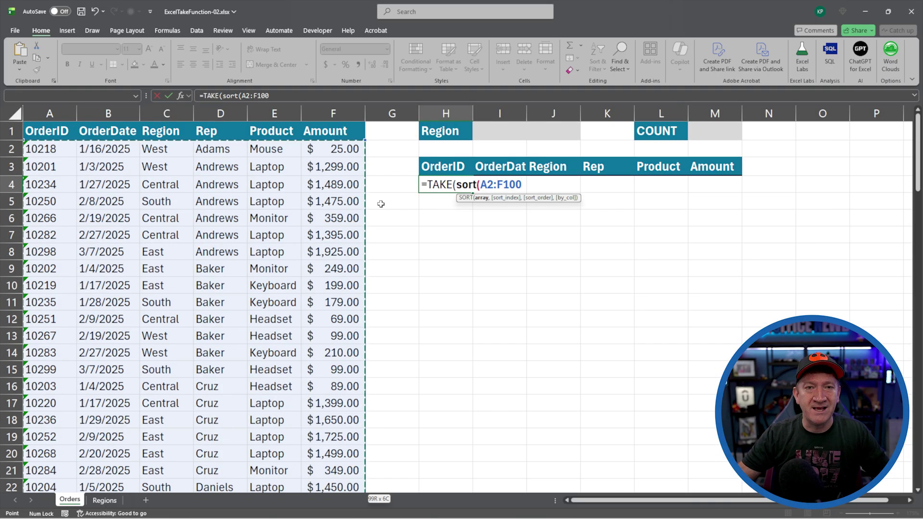
type(",")
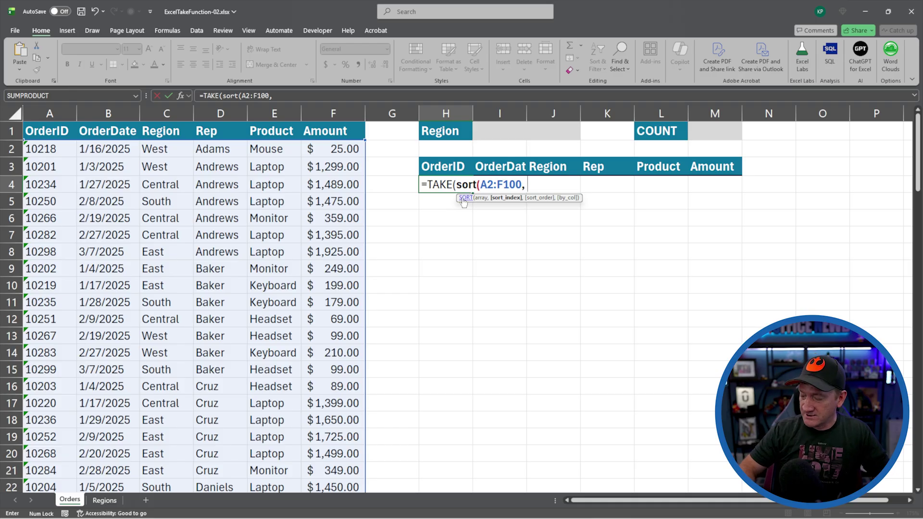
type(",")
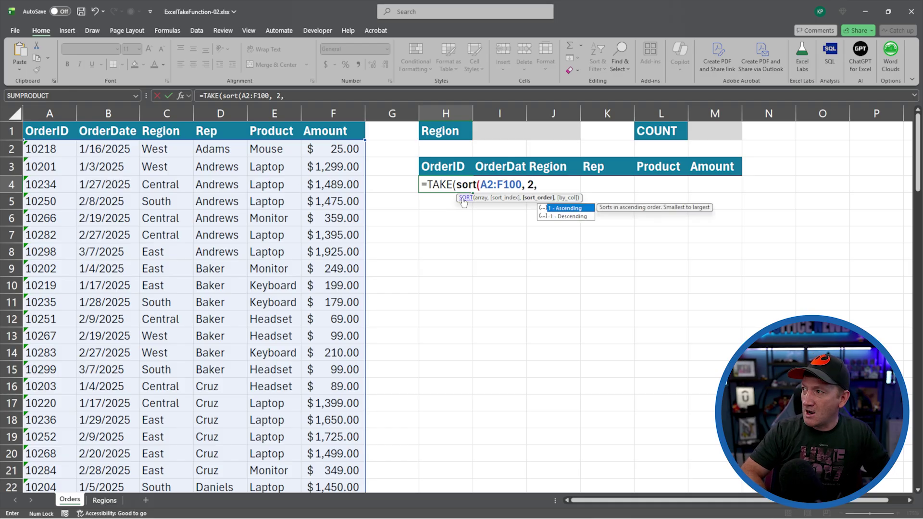
double_click(561, 209)
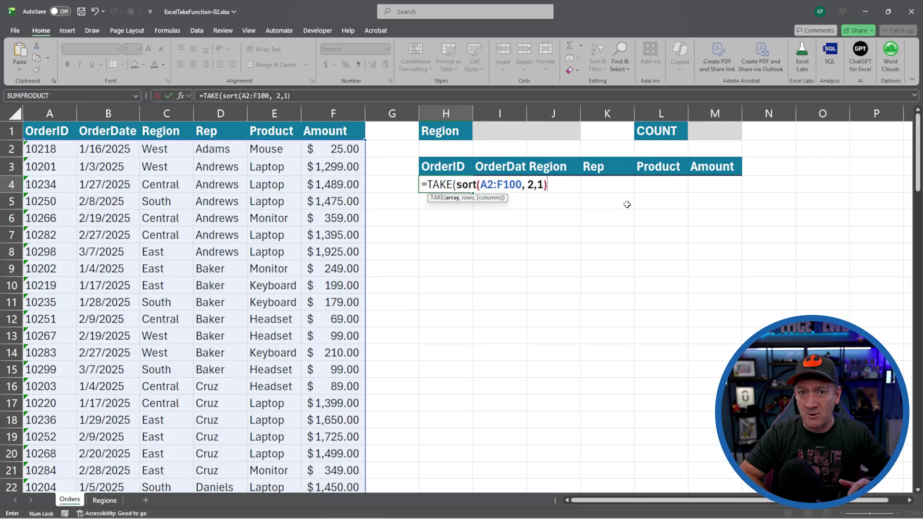
Add -5 as TAKE's row count and close it: =TAKE(sort(A2:F100,2,1),-5).
type(",")
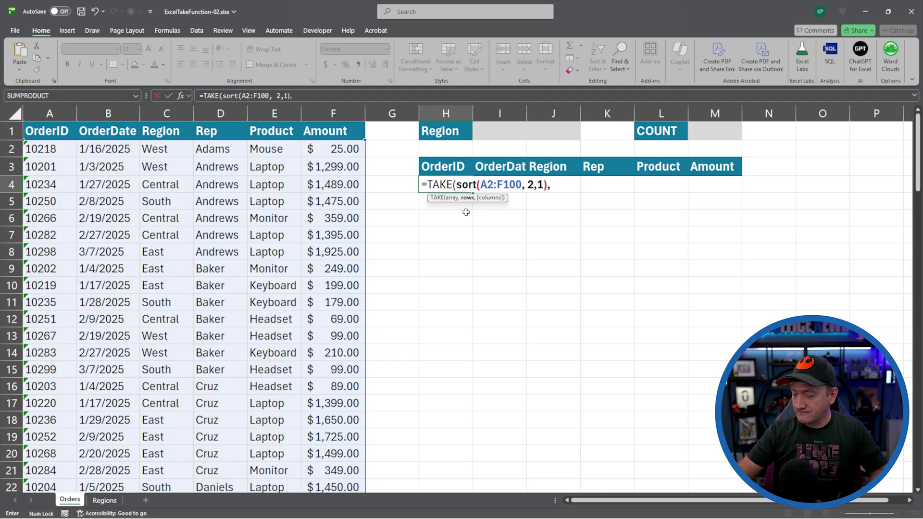
type("-5")
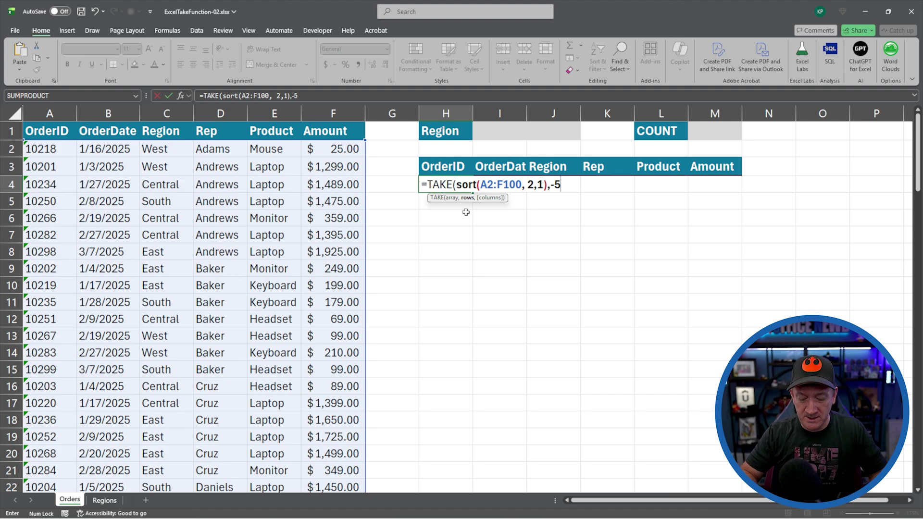
type(")")
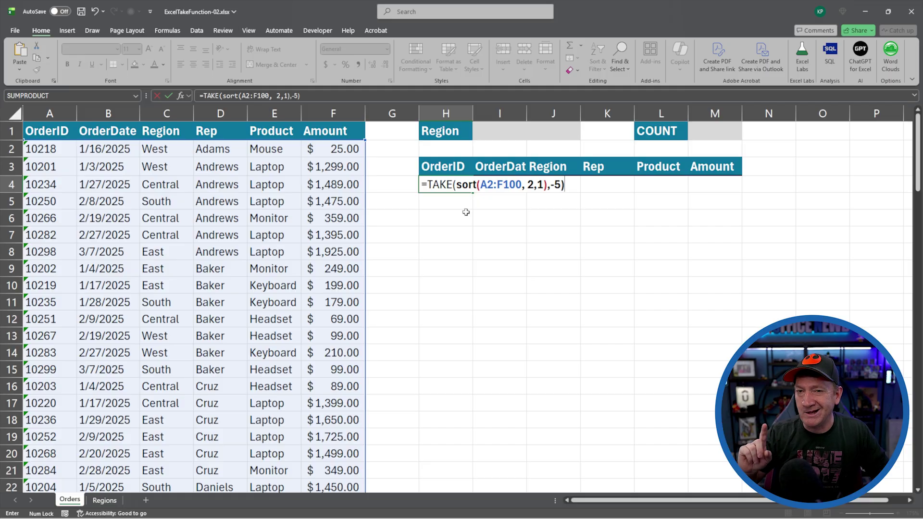
Enter the formula to spill the five latest orders, then unbold OrderID 10295 in H4.
key("Return")
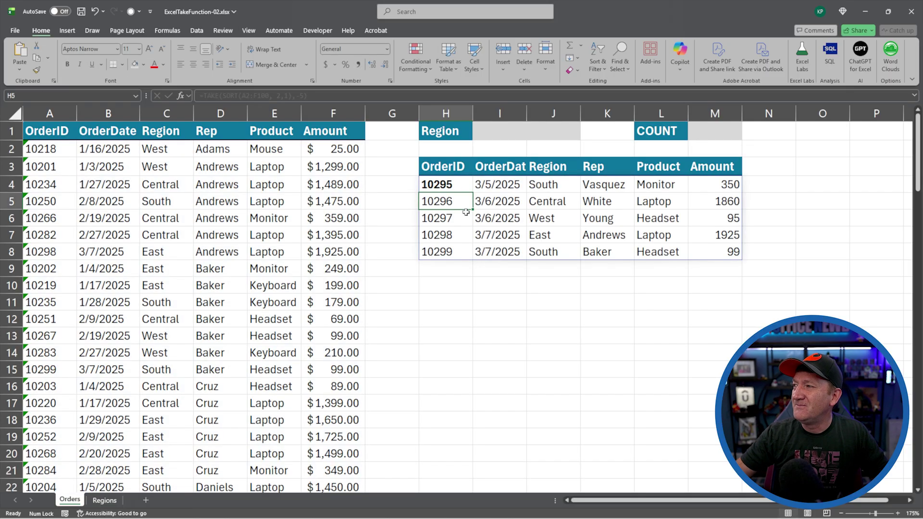
left_click(450, 187)
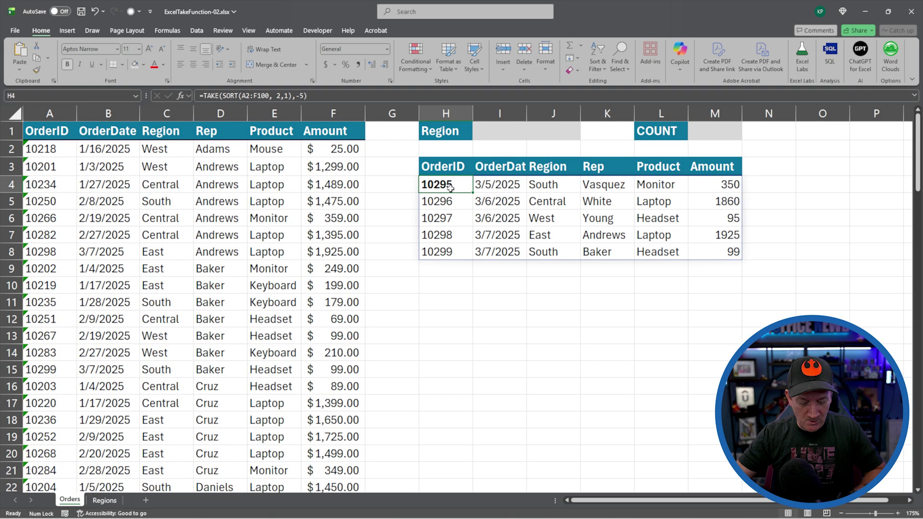
key("ctrl+b")
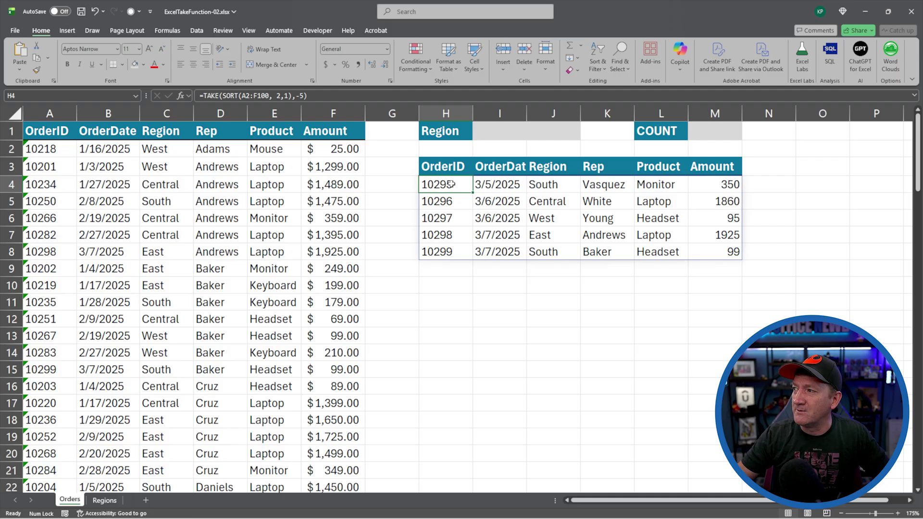
Wrap SORT's data range in FILTER with criterion C2:C100="South" and commit the formula.
double_click(451, 184)
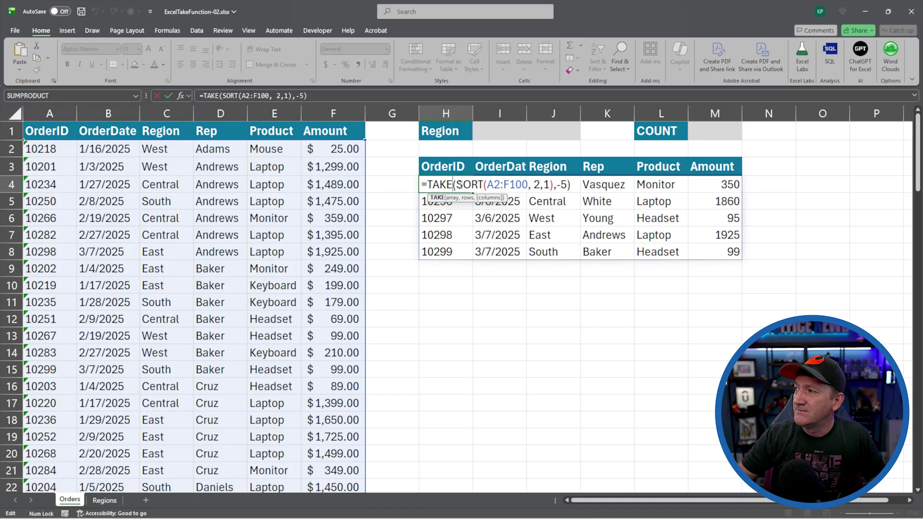
left_click(487, 186)
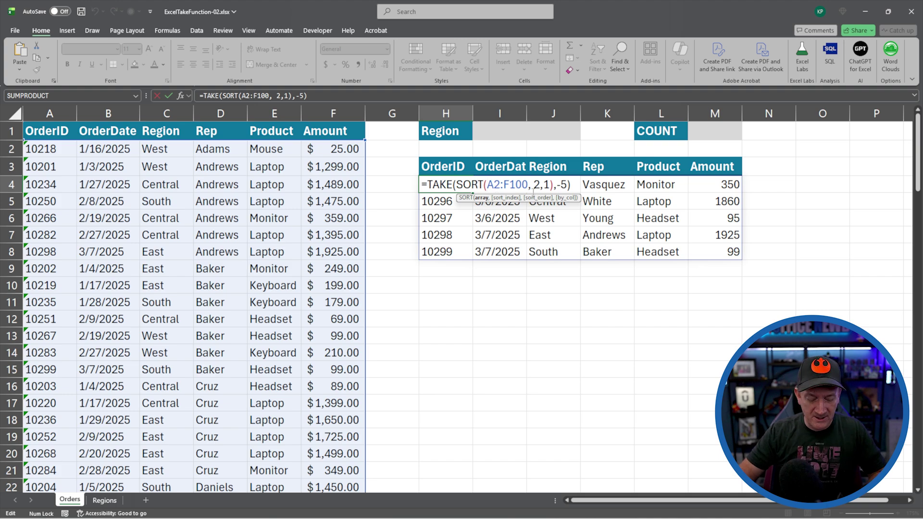
type("FILTER")
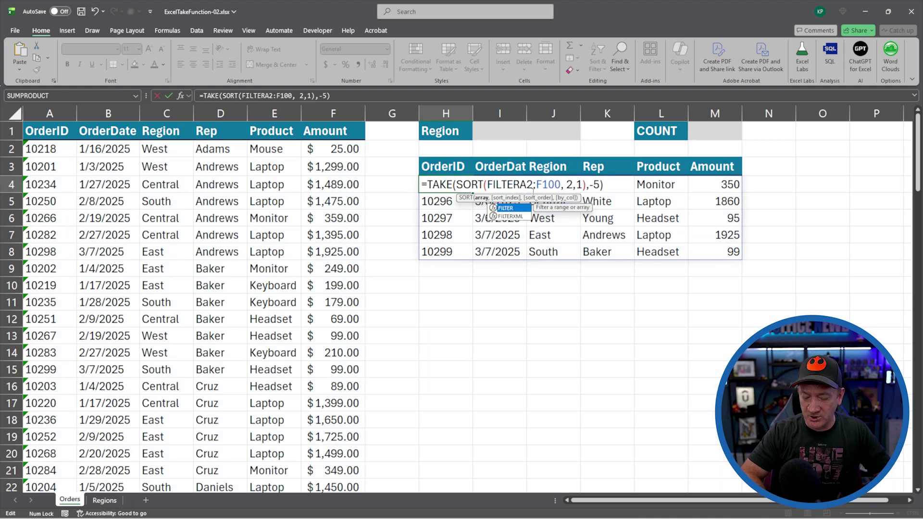
type("(")
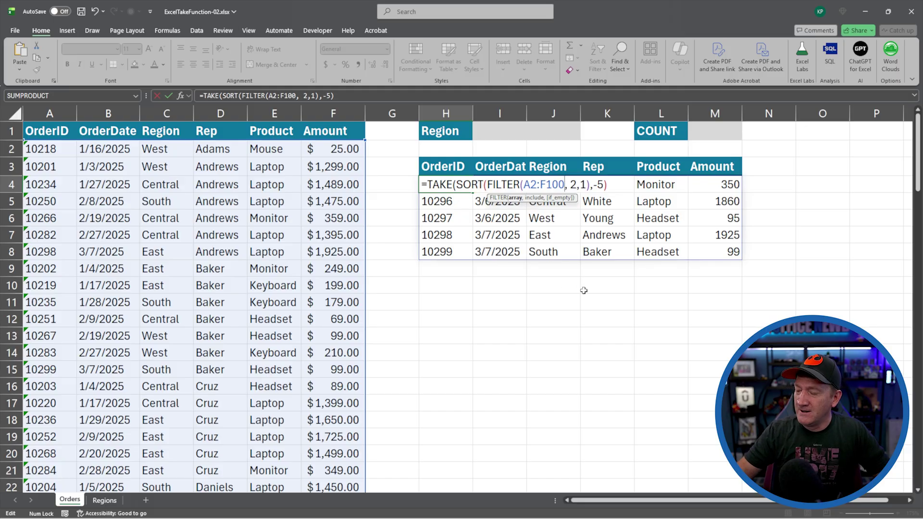
type(",")
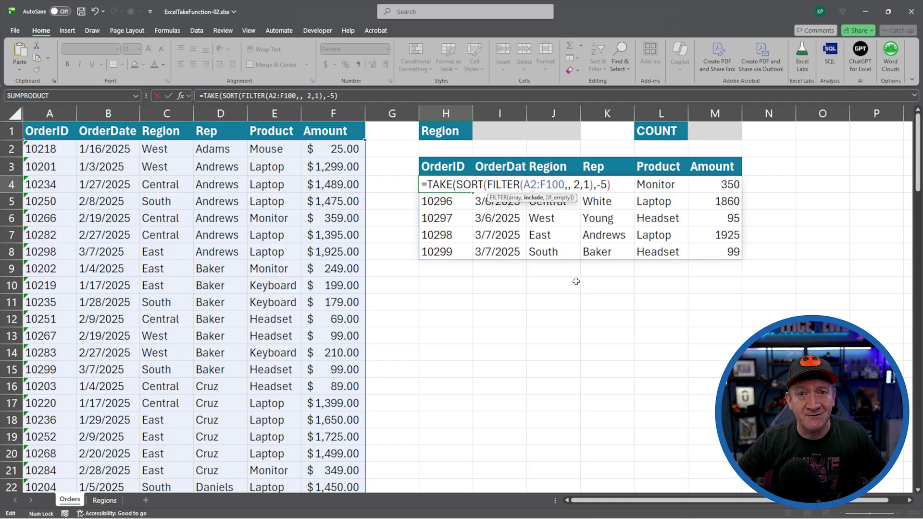
left_click(160, 149)
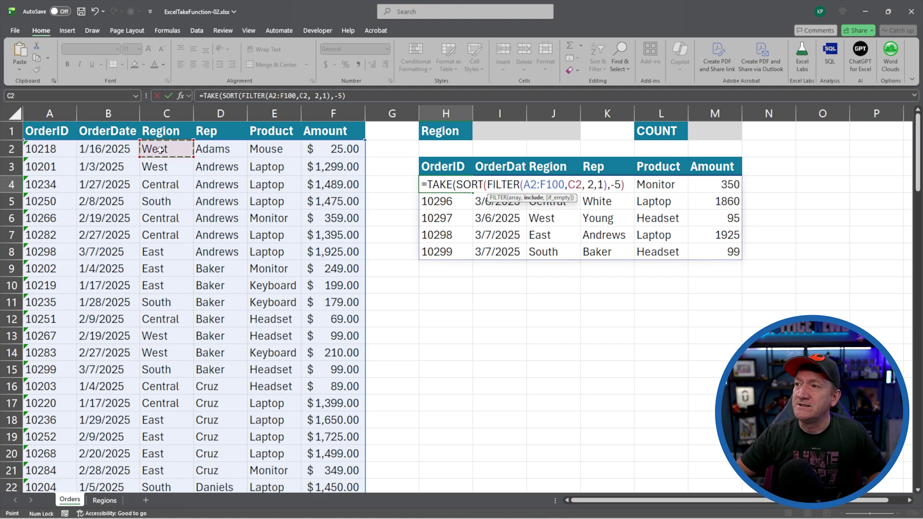
key("ctrl+shift+Down")
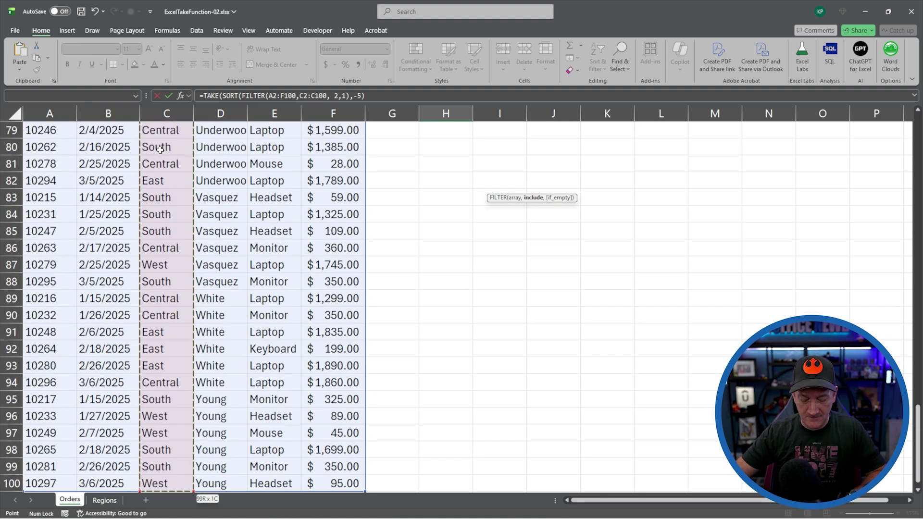
type("=\"")
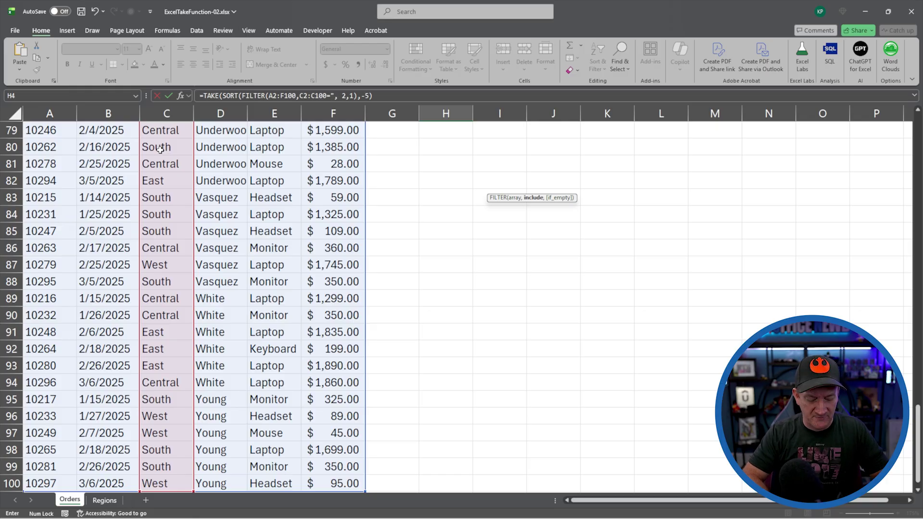
type("South")
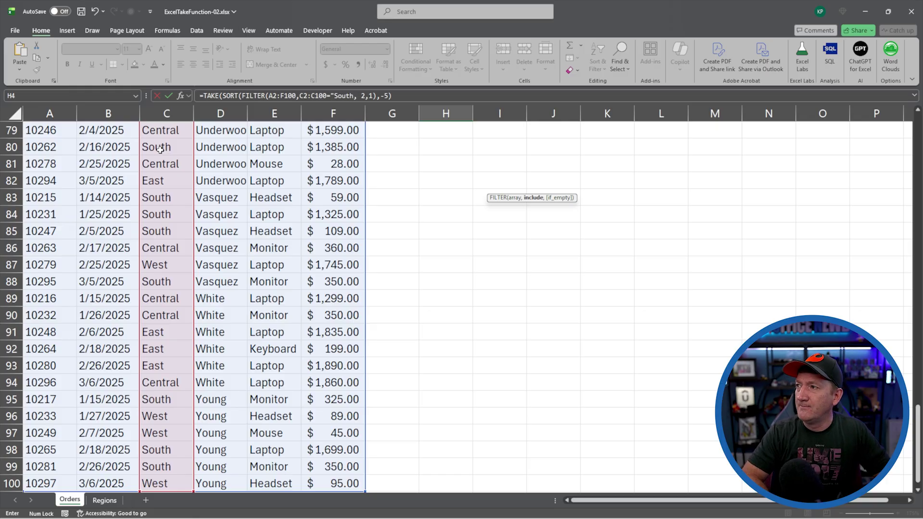
type("\"")
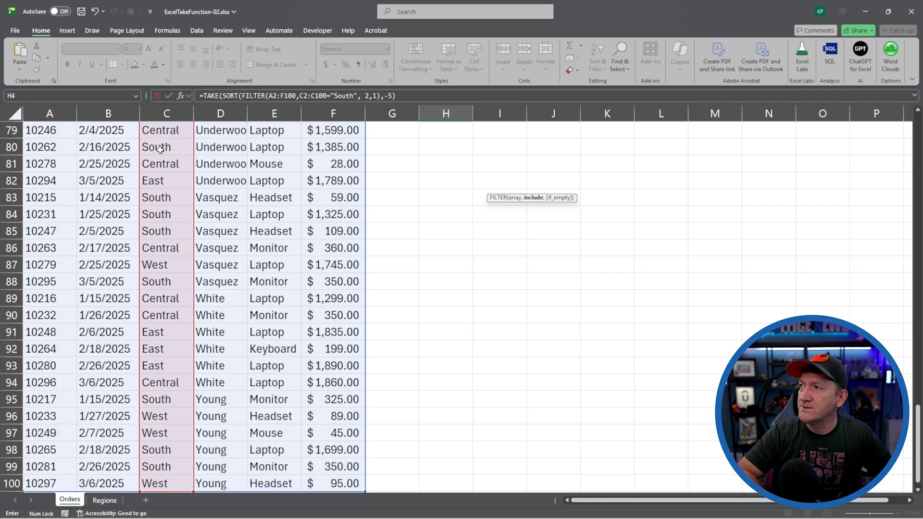
type(")")
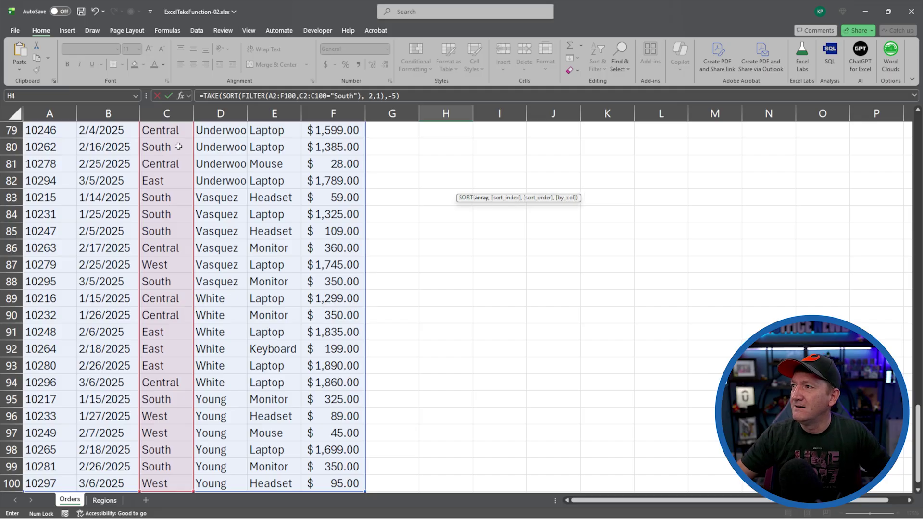
key("Return")
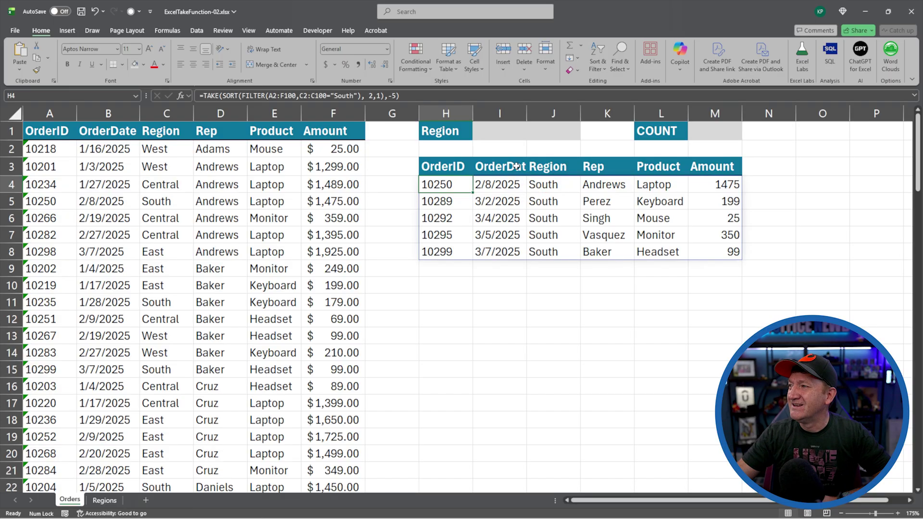
Replace the hardcoded "South" criterion in H4's formula with a reference to I1.
double_click(438, 185)
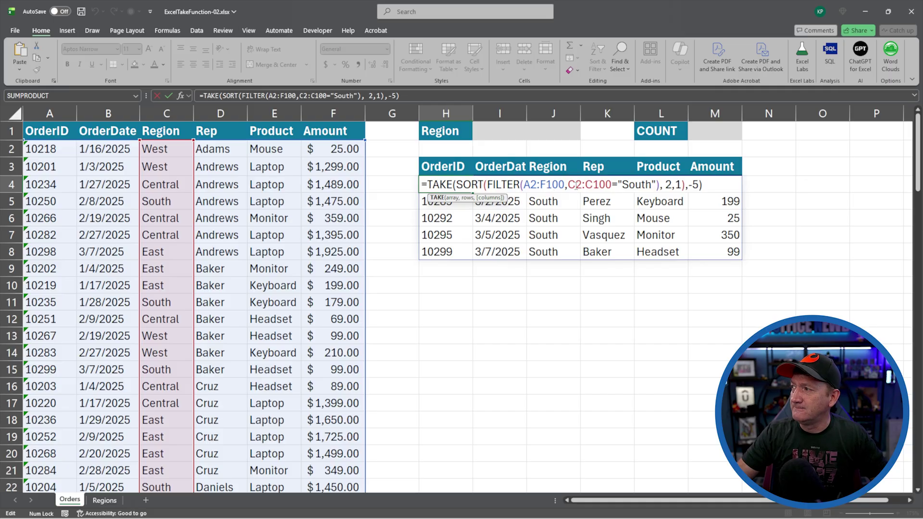
left_click_drag(569, 186, 614, 185)
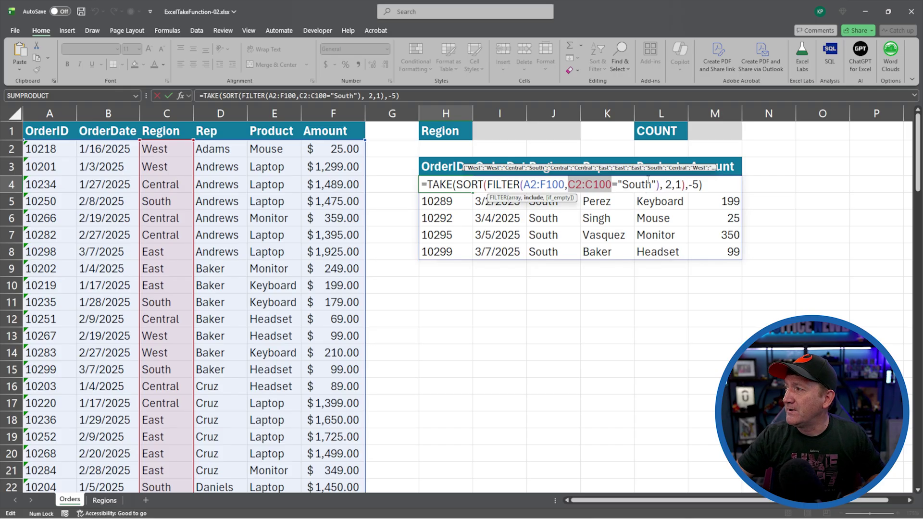
left_click_drag(655, 185, 618, 185)
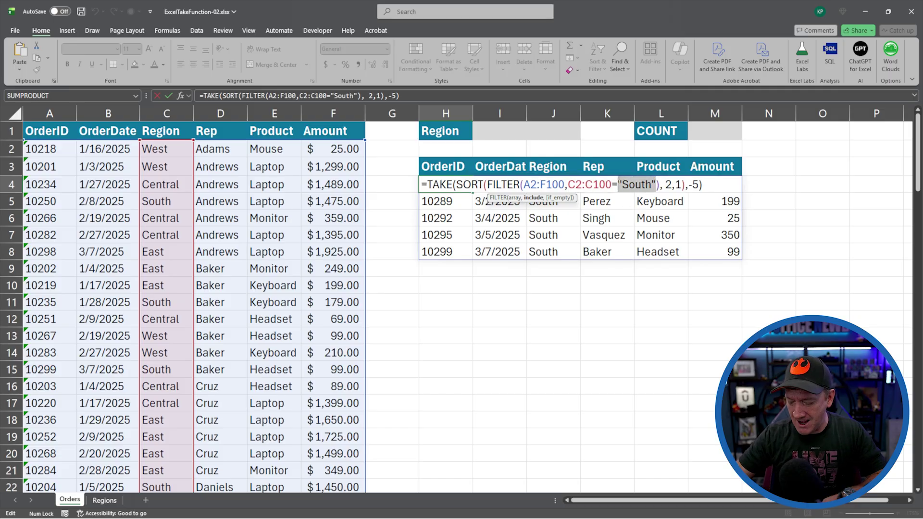
key("BackSpace")
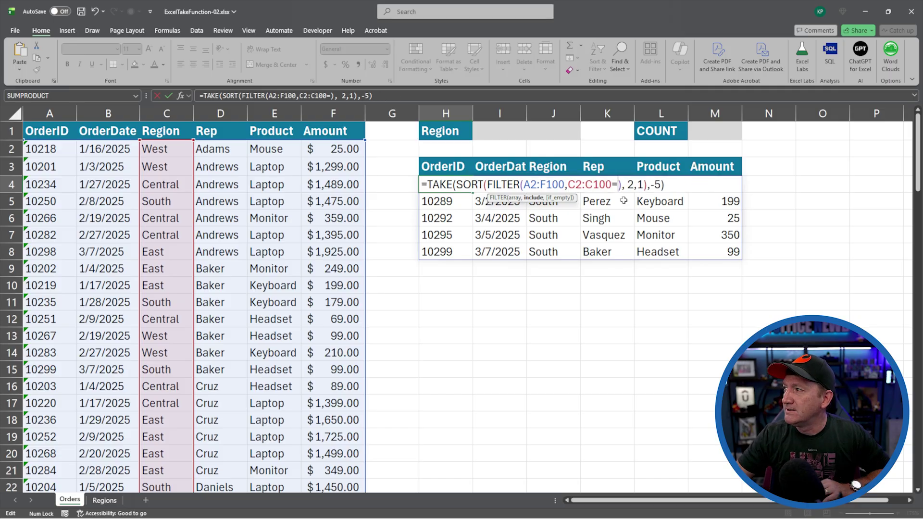
left_click(493, 129)
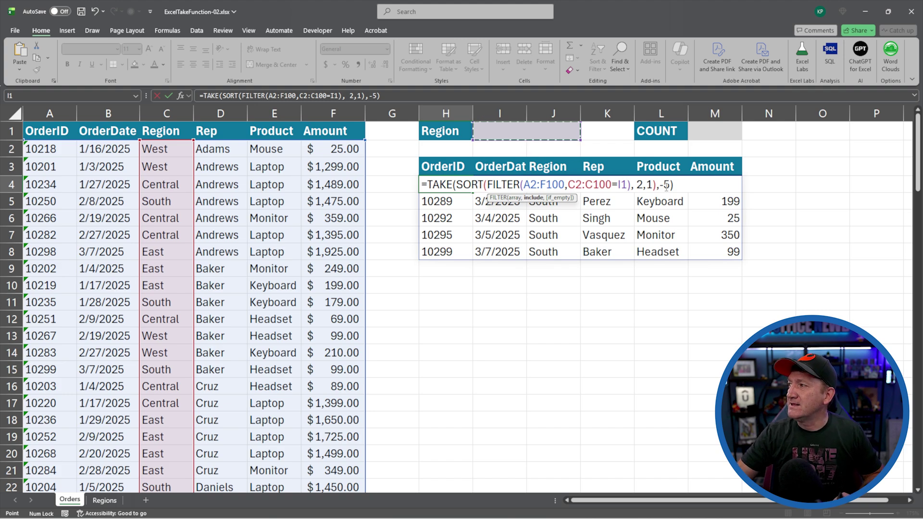
Replace the fixed -5 row count with -M1 and commit the formula.
left_click_drag(672, 184, 660, 184)
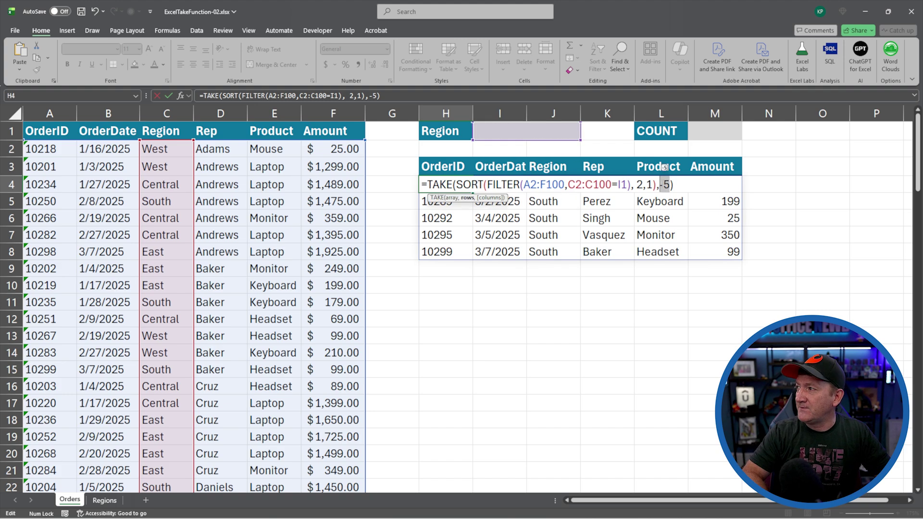
type("-")
left_click(717, 134)
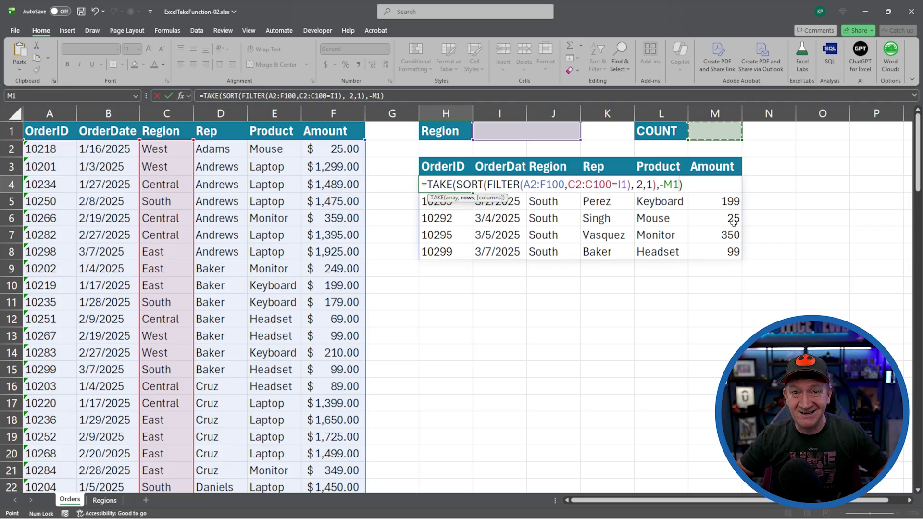
key("Return")
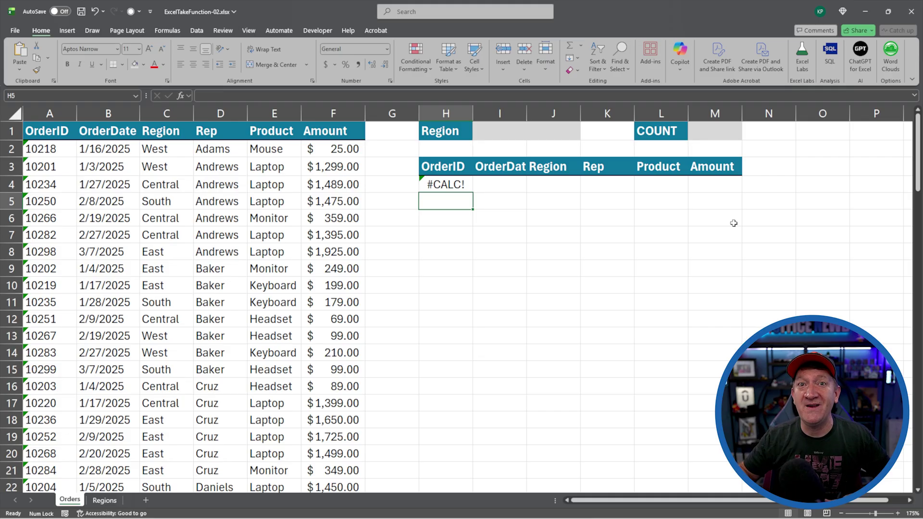
Set region cell I1 to South and count cell M1 to 5.
left_click(498, 134)
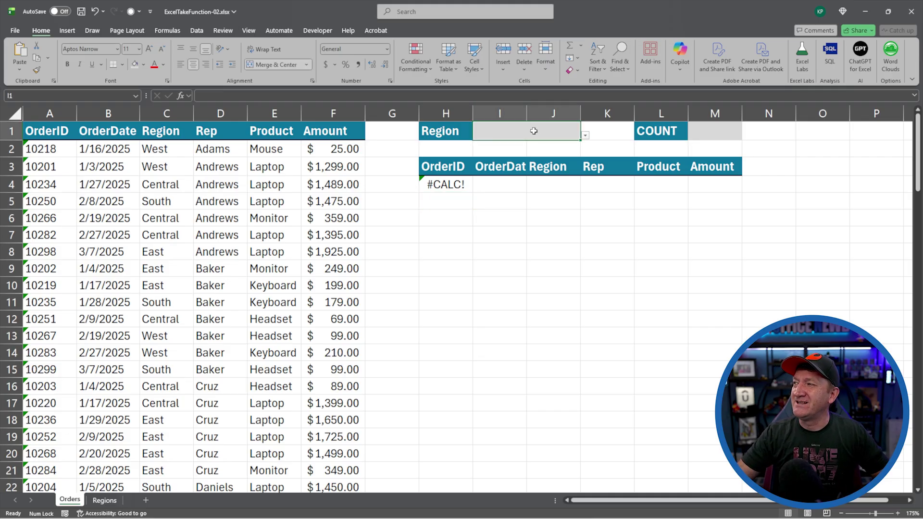
left_click(585, 136)
left_click(496, 164)
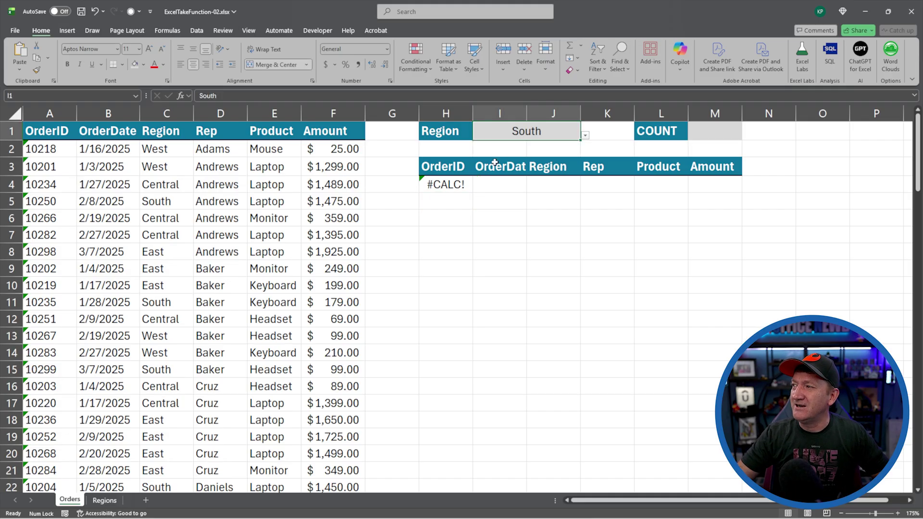
left_click(703, 136)
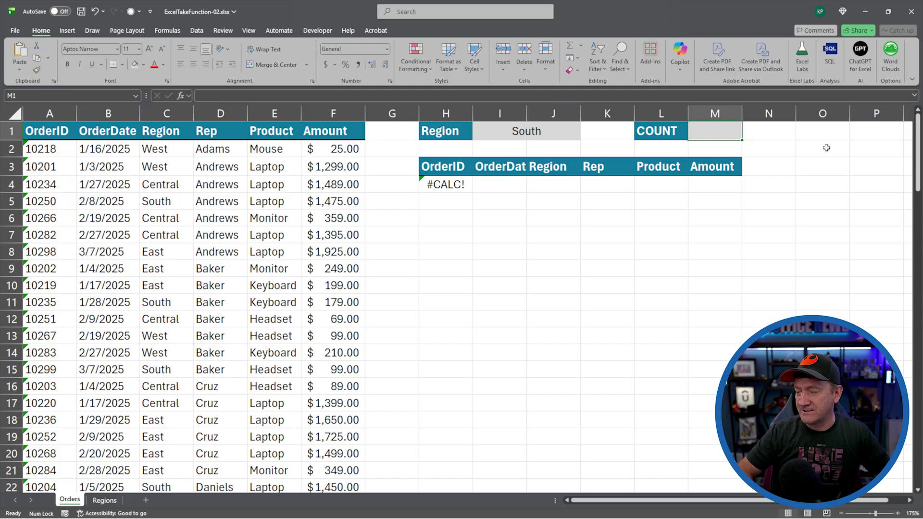
type("5")
key("Return")
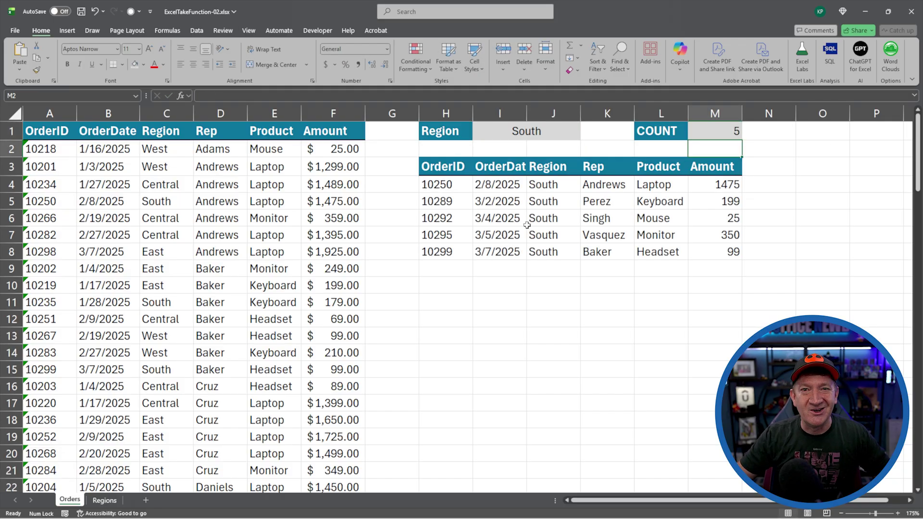
Switch the region to West, then East, and change the count to 3.
left_click(570, 130)
left_click(586, 136)
left_click(486, 145)
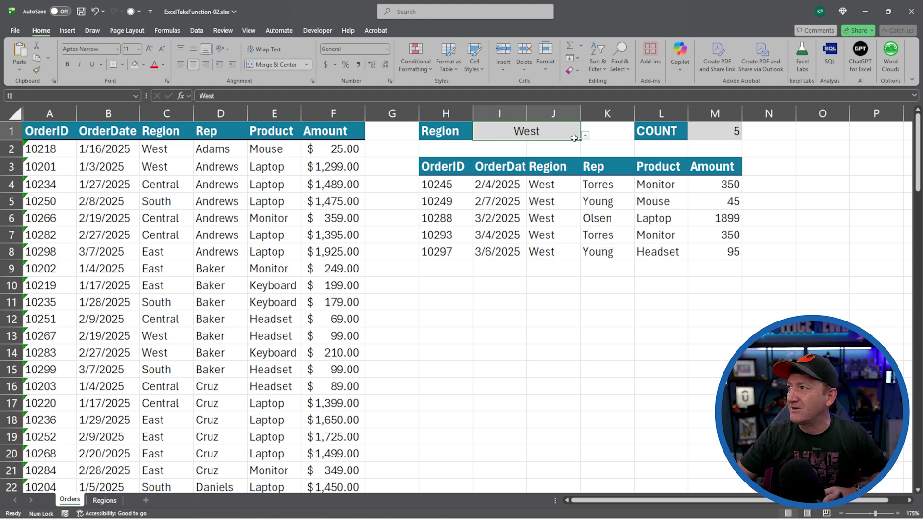
left_click(586, 137)
left_click(502, 170)
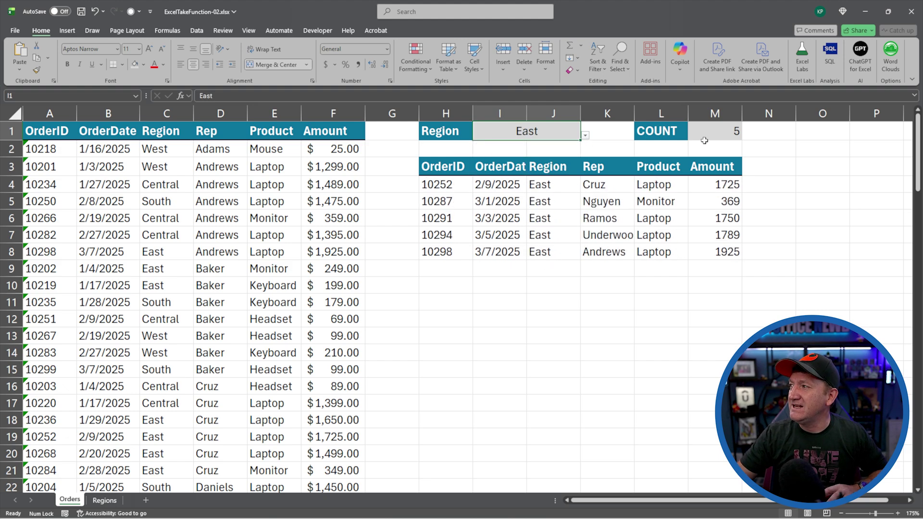
left_click(720, 133)
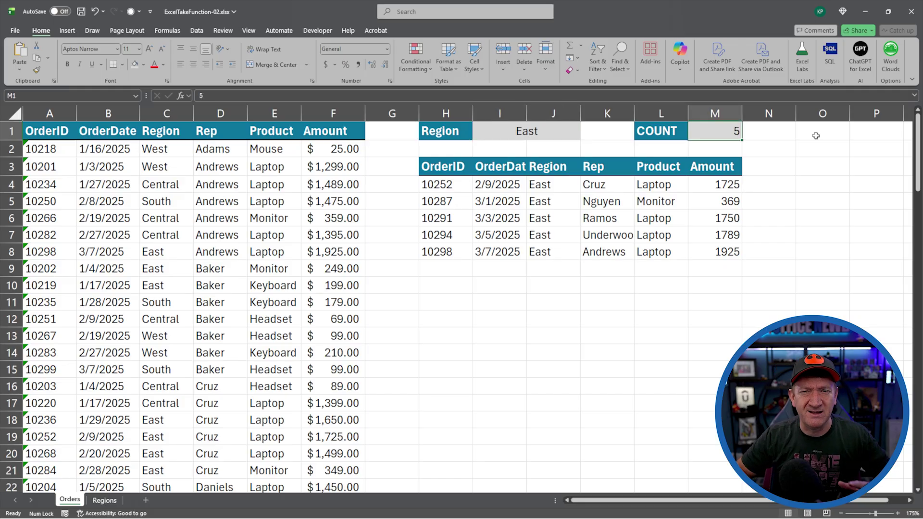
type("3")
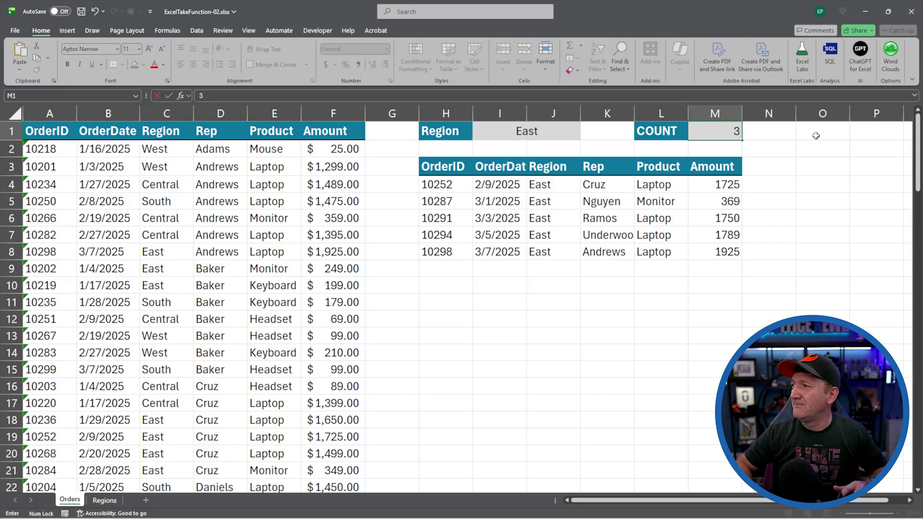
key("Return")
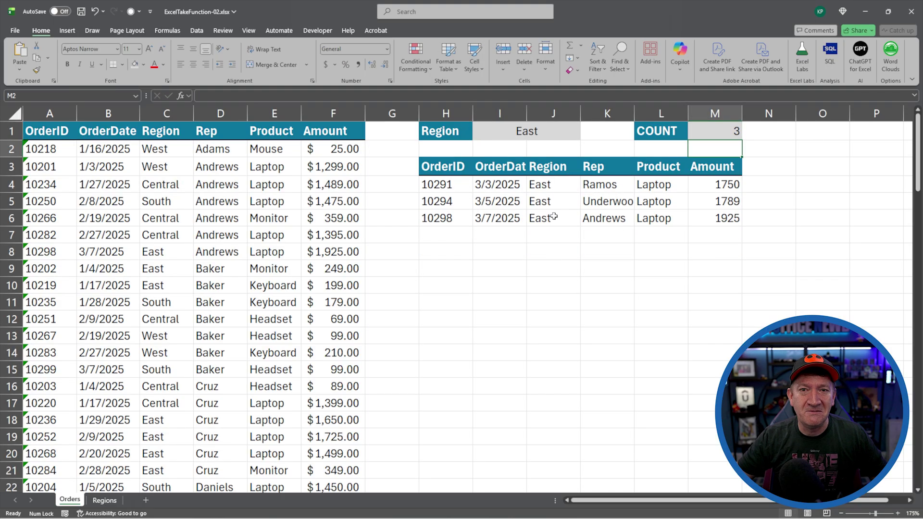